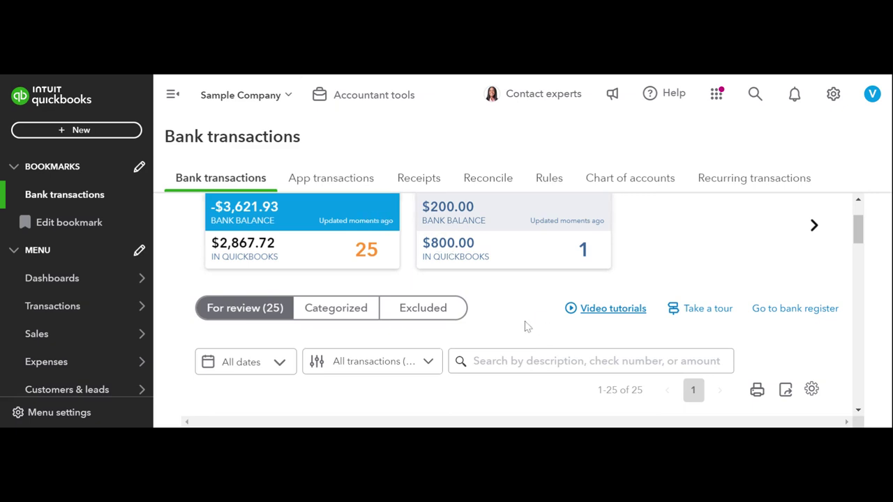
# Scroll the For review list down to the $200.00 A Rental deposit marked '1 match found'.
pyautogui.scroll(-3, 527, 327)
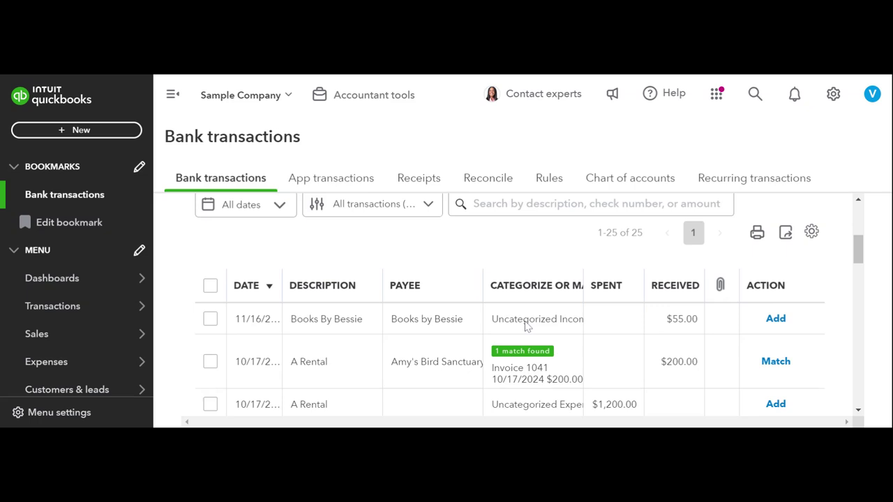
pyautogui.scroll(-1, 527, 326)
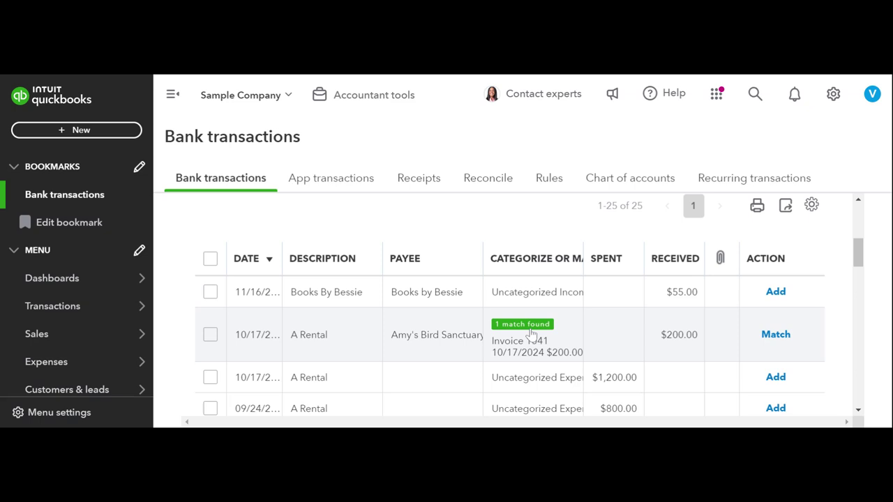
# Expand the $200.00 A Rental deposit to see its suggested Invoice 1041 match with $200.00 open balance.
pyautogui.click(530, 334)
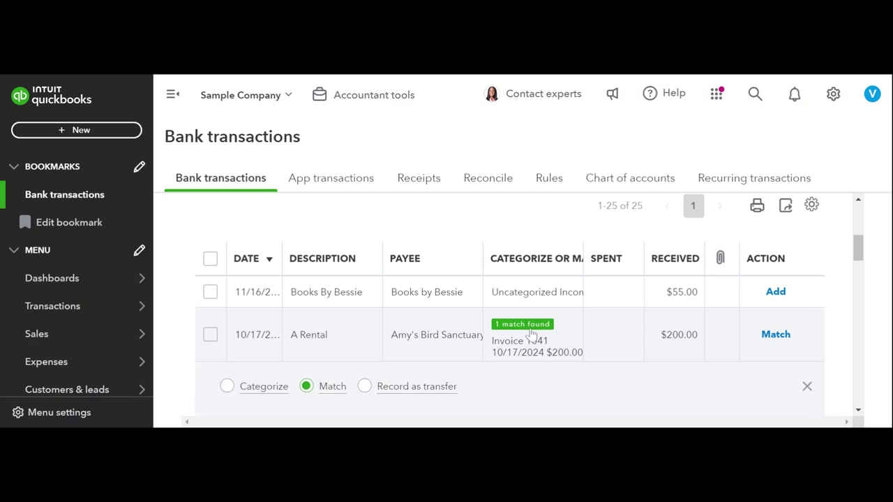
pyautogui.scroll(-1, 562, 344)
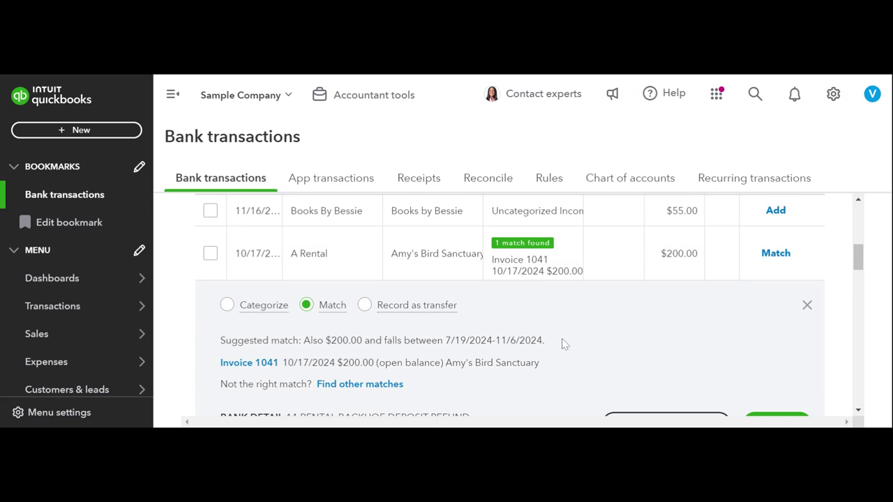
pyautogui.scroll(-1, 563, 341)
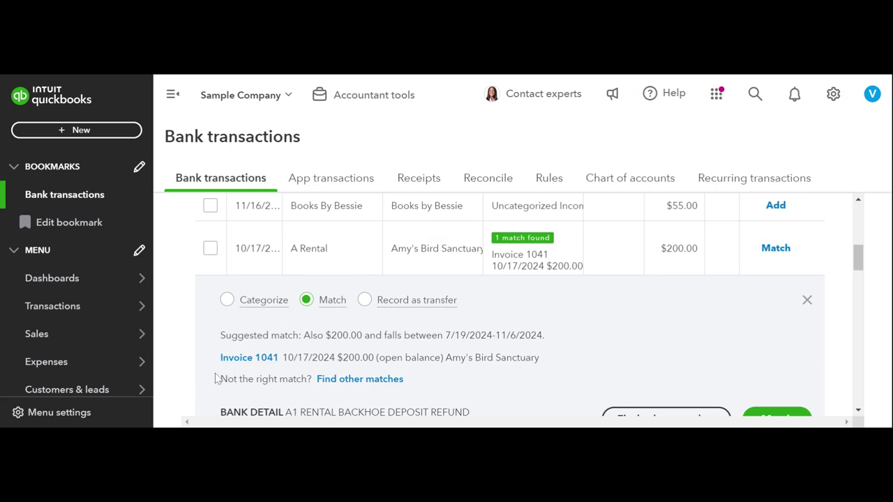
pyautogui.scroll(-1, 233, 363)
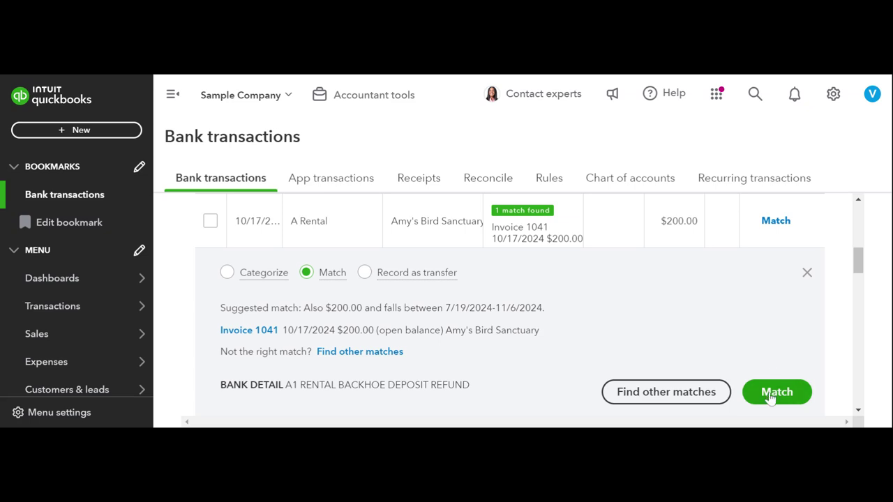
# Match the $200 deposit to Invoice 1041, then compare the $75 payment's two suggested matches.
pyautogui.click(770, 392)
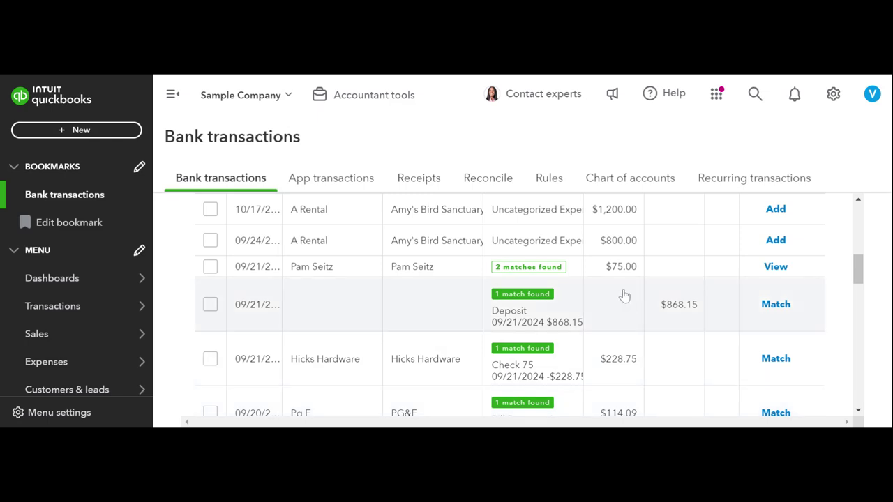
pyautogui.scroll(1, 621, 295)
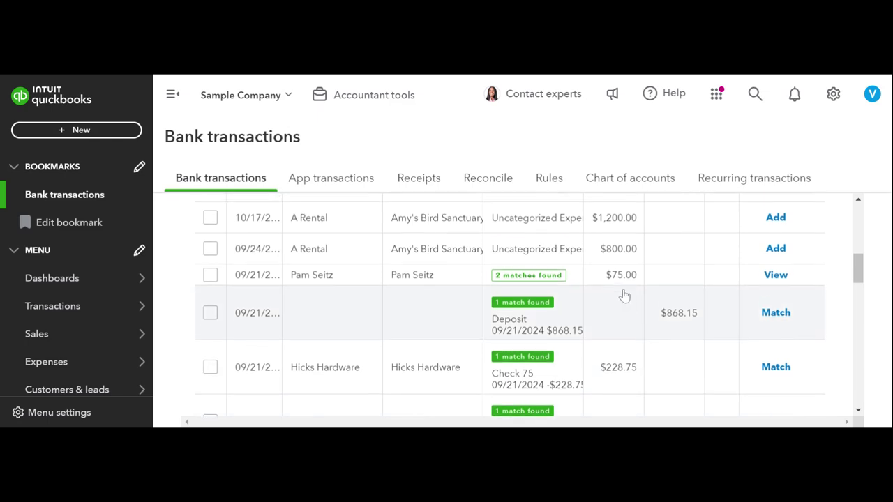
pyautogui.click(536, 286)
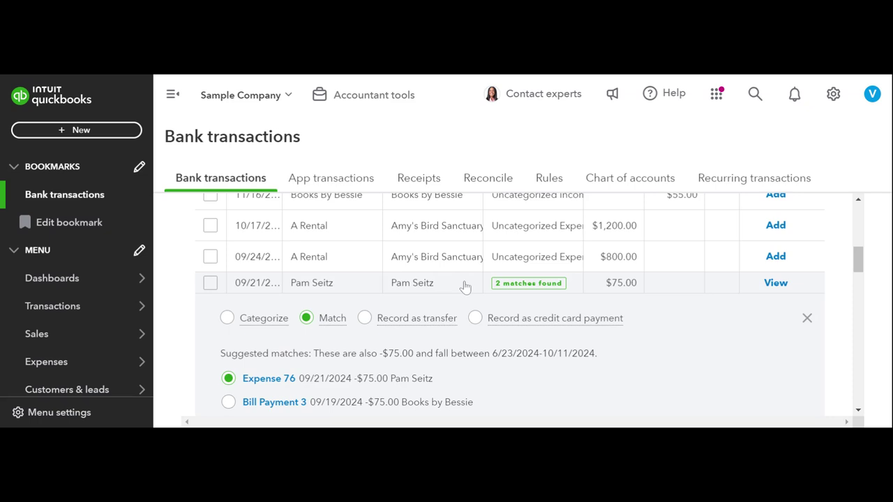
pyautogui.click(465, 286)
pyautogui.scroll(2, 465, 286)
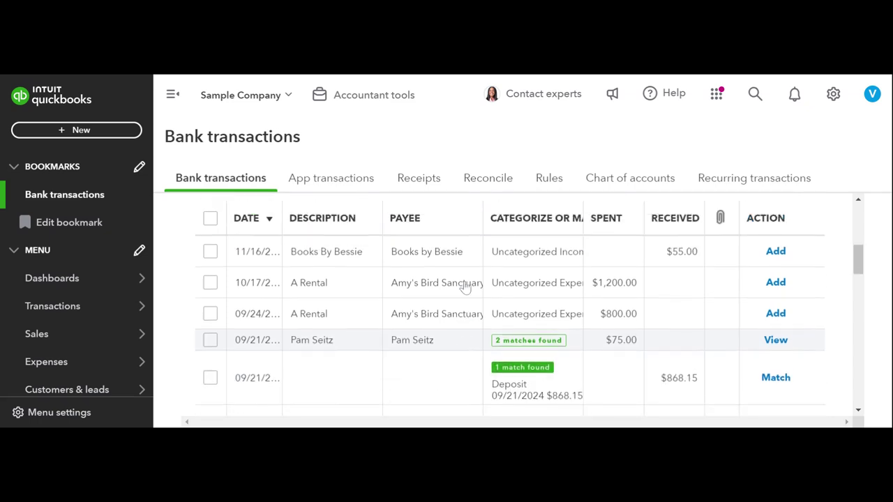
# Switch the bank transactions view to the Categorized tab.
pyautogui.scroll(1, 465, 286)
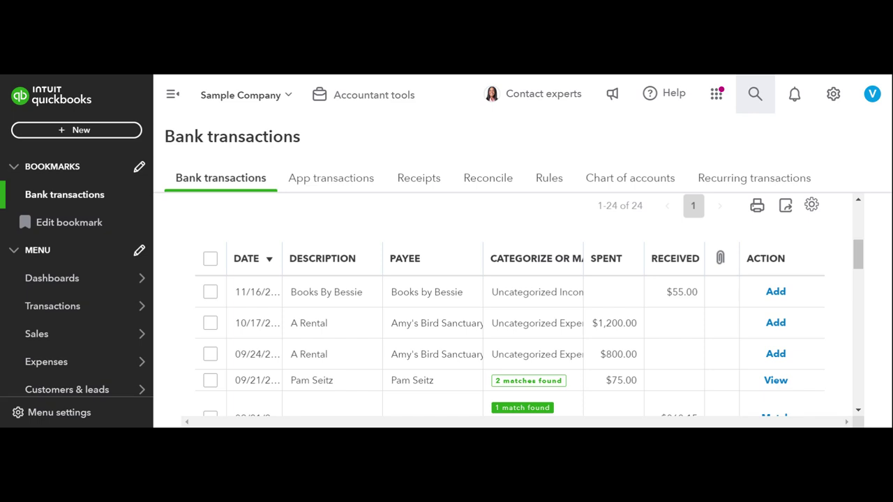
pyautogui.scroll(3, 409, 260)
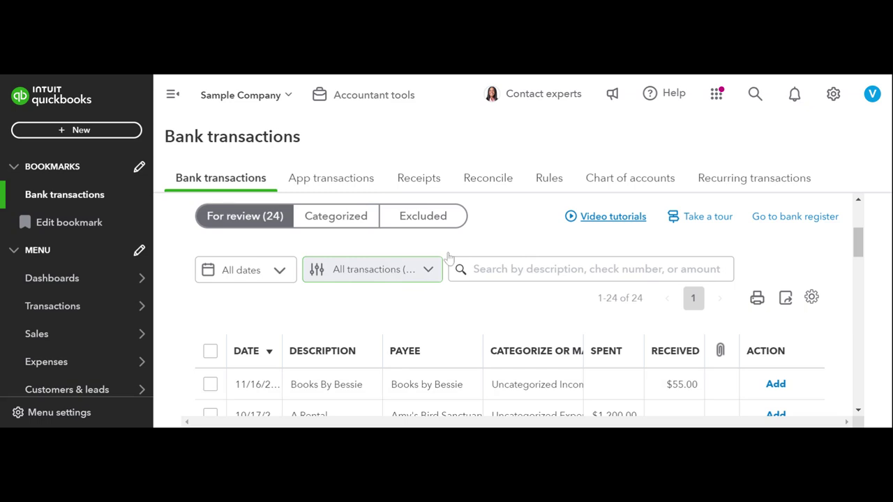
pyautogui.click(337, 223)
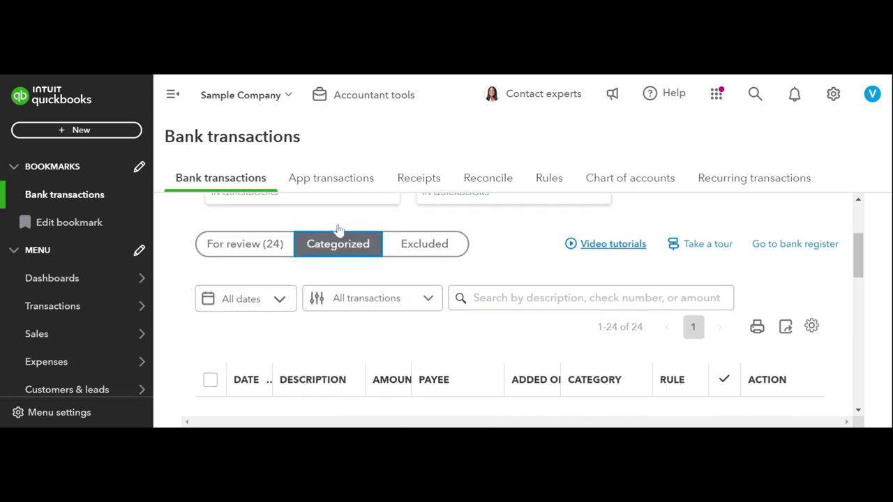
pyautogui.scroll(-2, 391, 317)
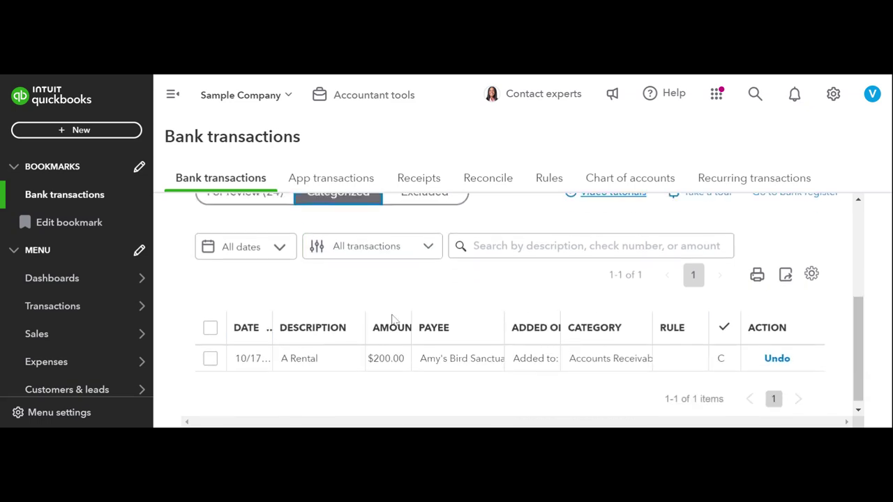
# Review the $200.00 A Rental deposit's details, showing it added to Accounts Receivable.
pyautogui.click(450, 353)
pyautogui.scroll(-2, 450, 356)
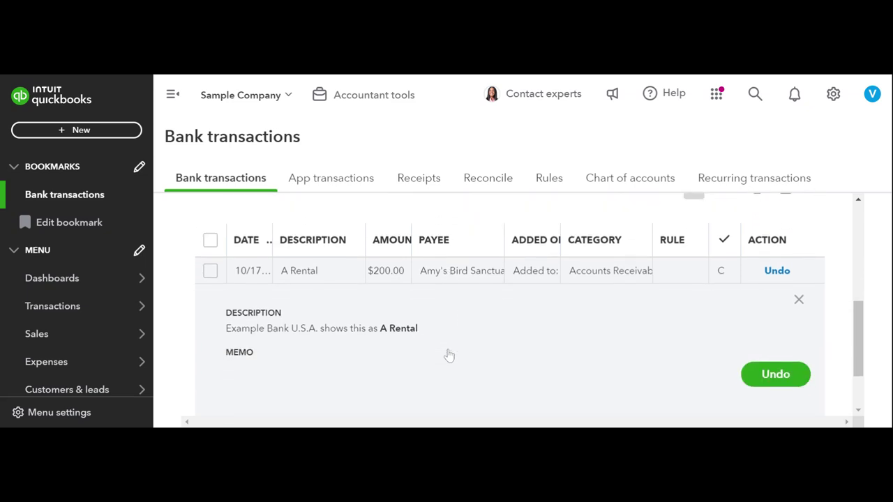
pyautogui.scroll(-2, 449, 355)
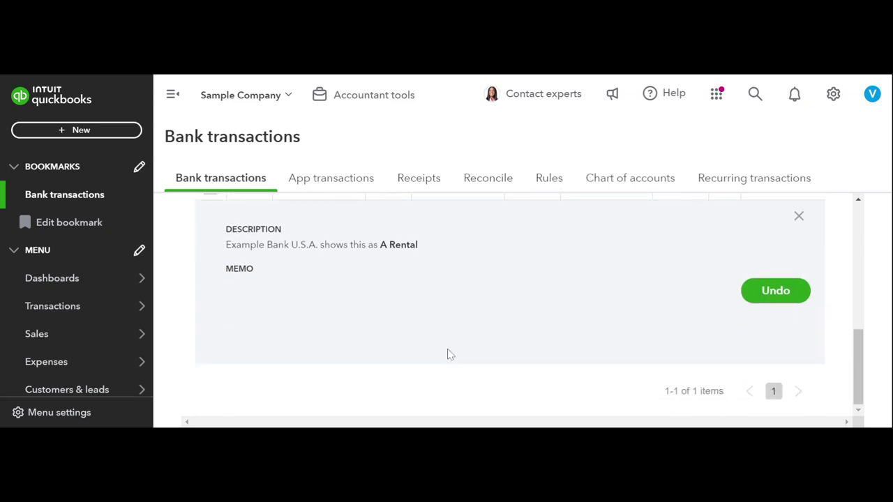
pyautogui.scroll(4, 697, 257)
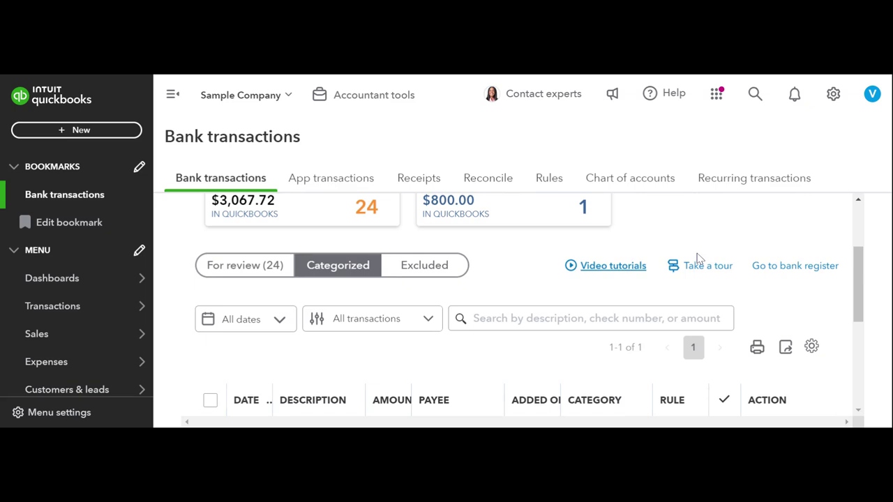
pyautogui.scroll(3, 700, 274)
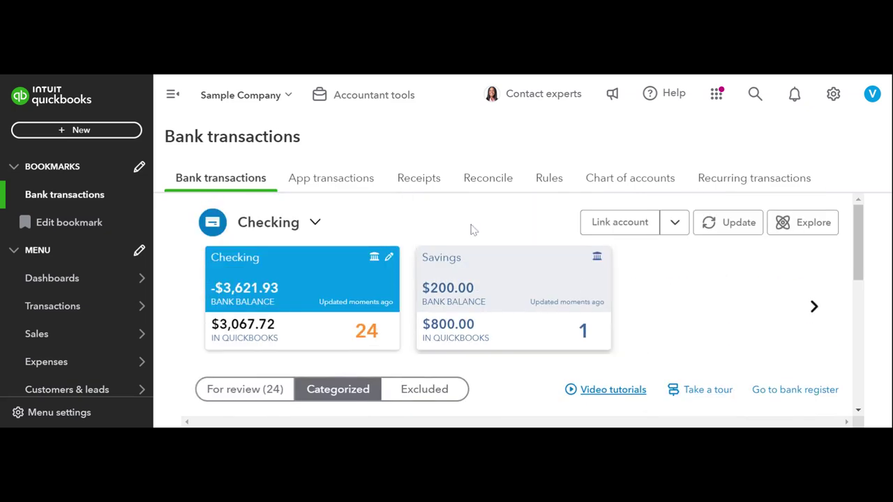
# Go to Sales > Customers and find Amy's Bird Sanctuary with its $239.00 open balance.
pyautogui.moveTo(105, 278)
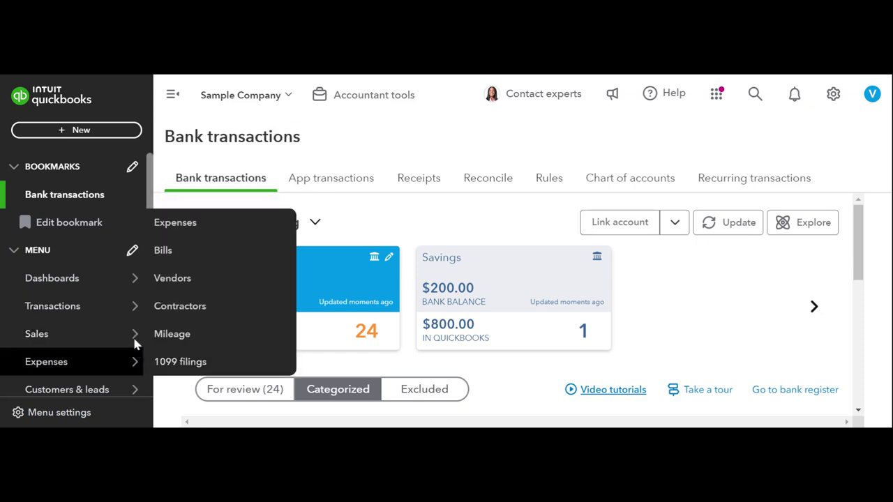
pyautogui.moveTo(127, 338)
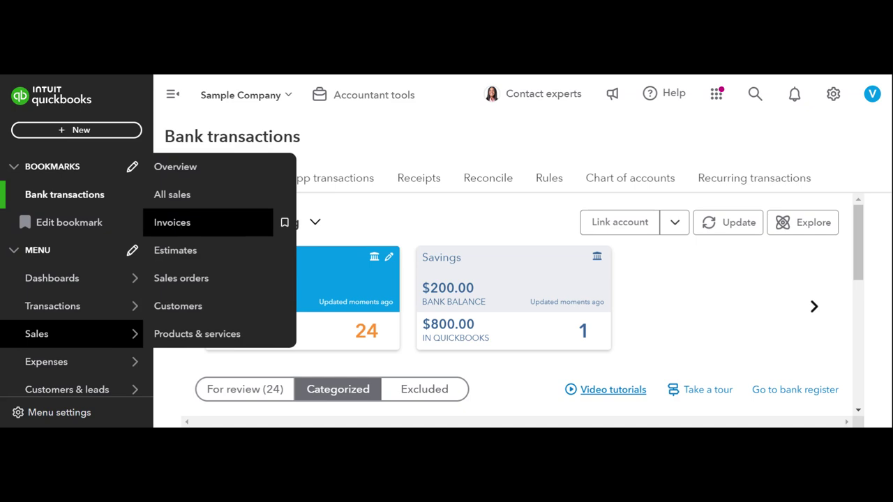
pyautogui.click(176, 309)
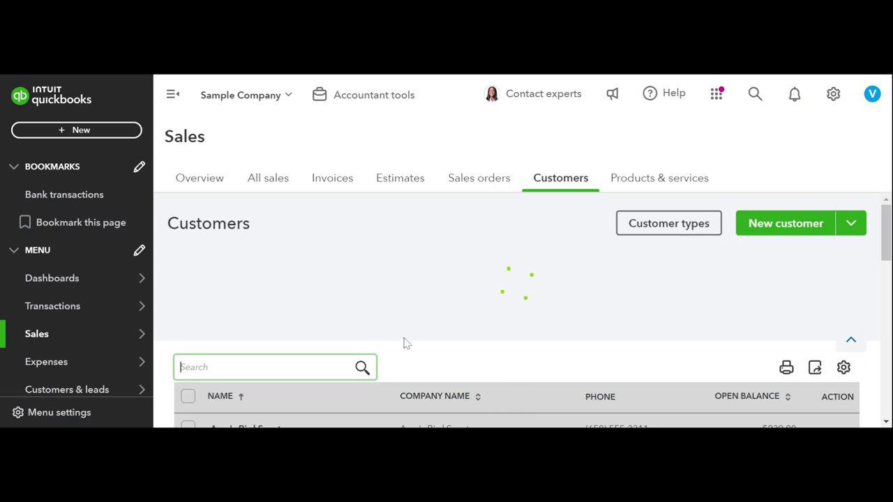
pyautogui.scroll(-1, 407, 344)
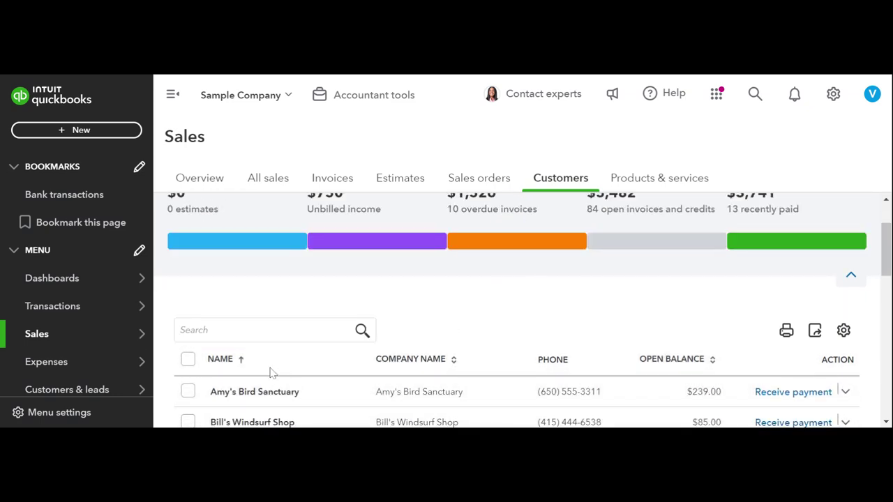
pyautogui.scroll(-1, 409, 339)
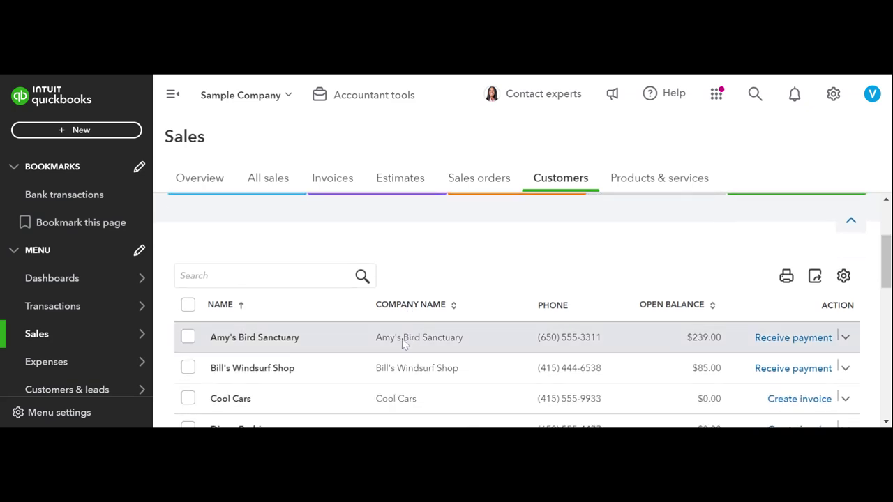
# Open Amy's Bird Sanctuary's customer page, dismissing the tour popup and collapsing the sidebar.
pyautogui.click(300, 338)
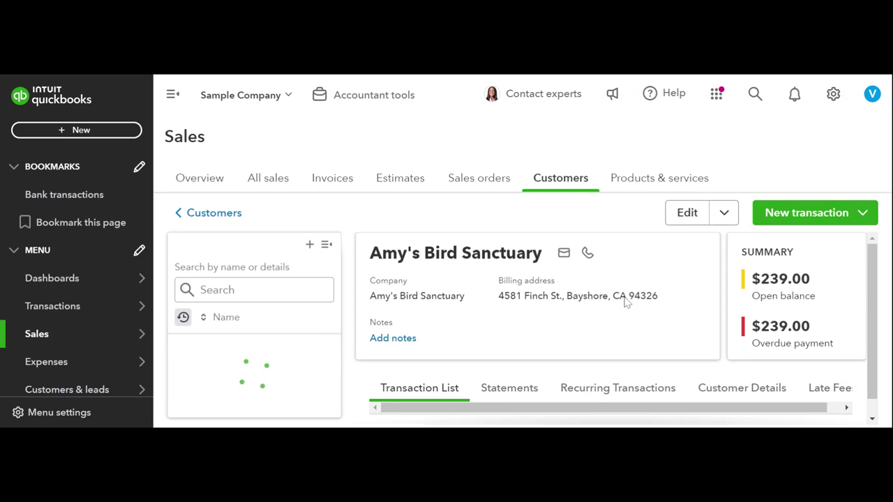
pyautogui.scroll(-3, 627, 301)
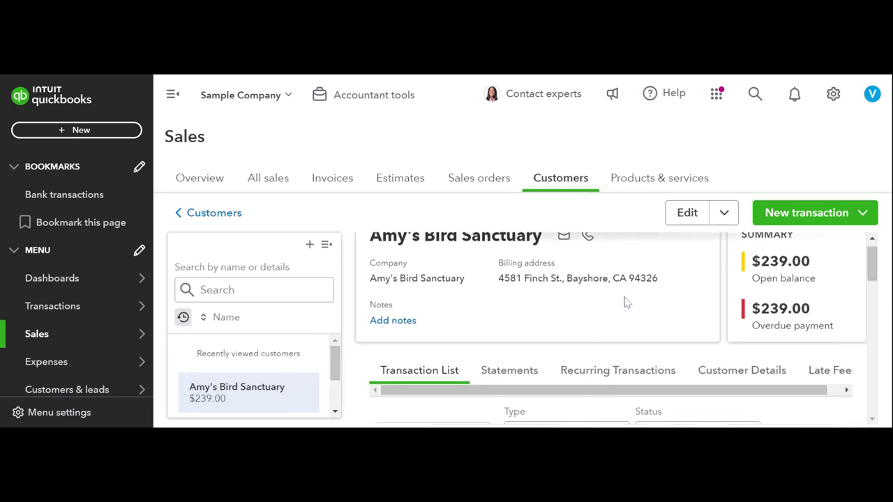
pyautogui.scroll(-3, 625, 302)
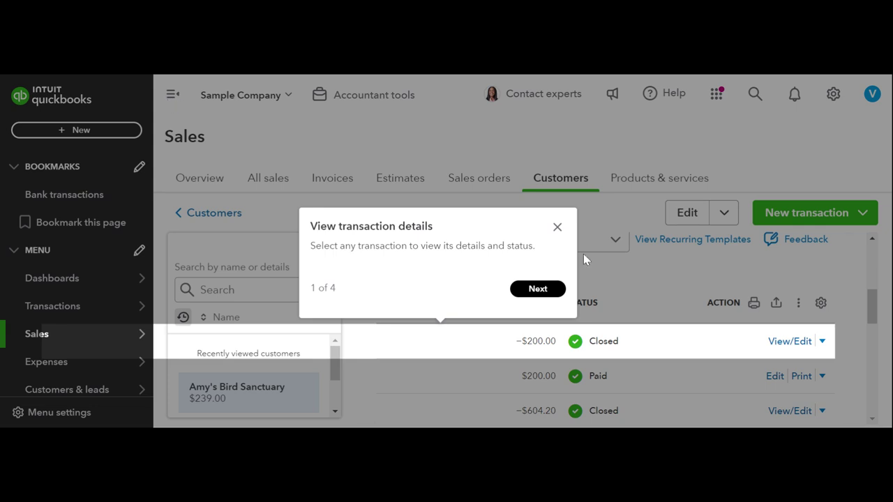
pyautogui.click(557, 227)
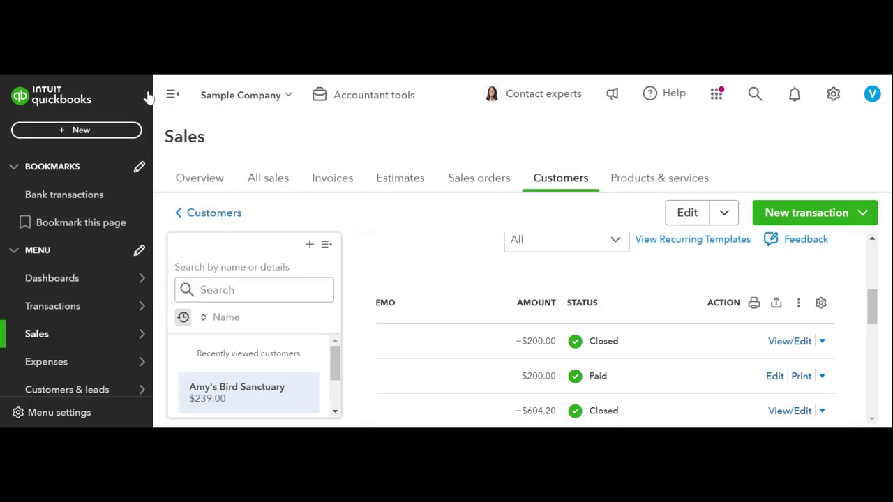
pyautogui.click(172, 94)
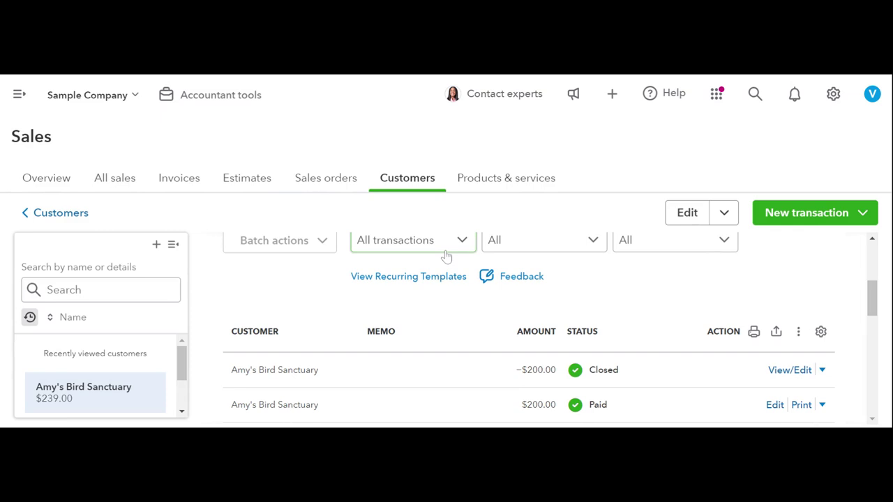
pyautogui.scroll(-1, 447, 258)
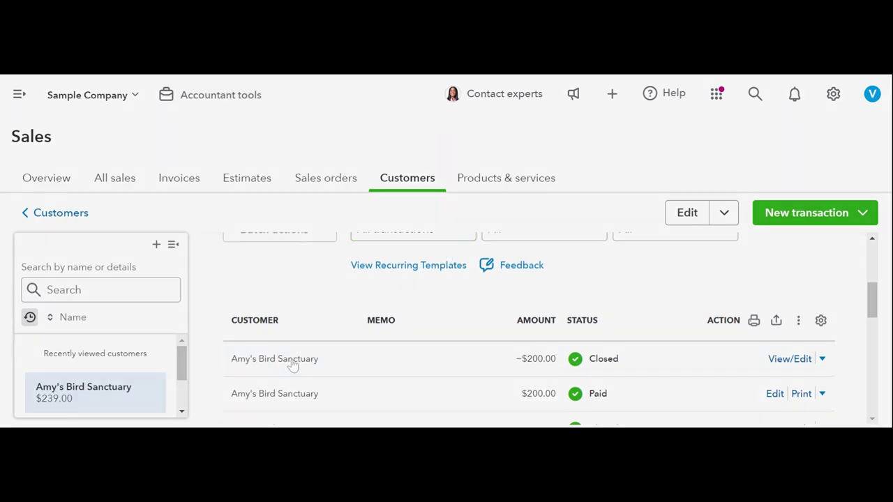
# Inspect the −$200.00 payment's details and scroll the transaction list showing Invoice 1041 Paid.
pyautogui.click(293, 366)
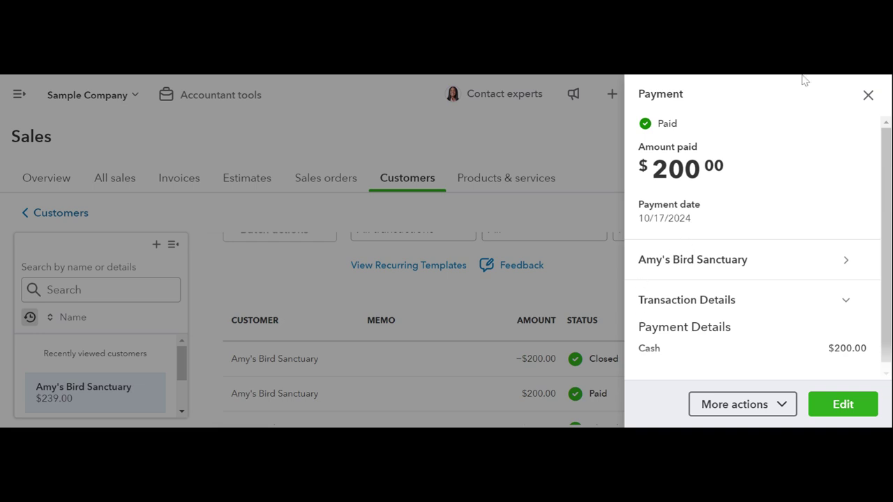
pyautogui.click(867, 96)
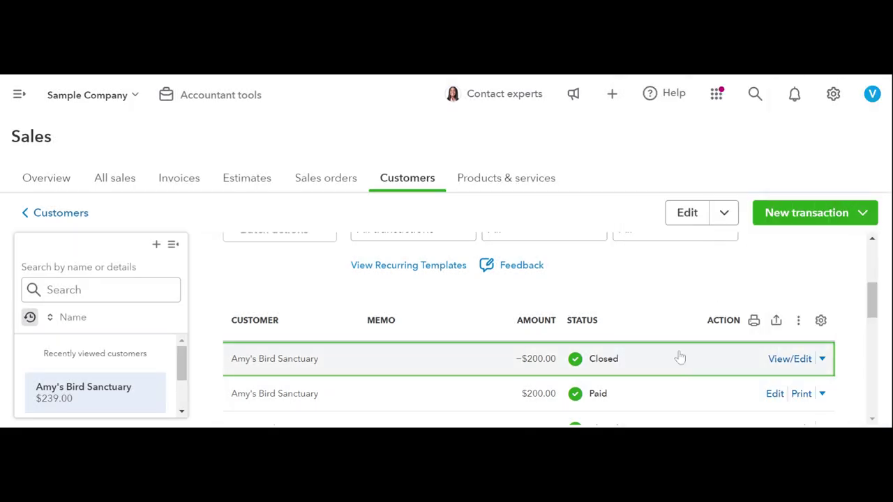
pyautogui.scroll(-1, 680, 357)
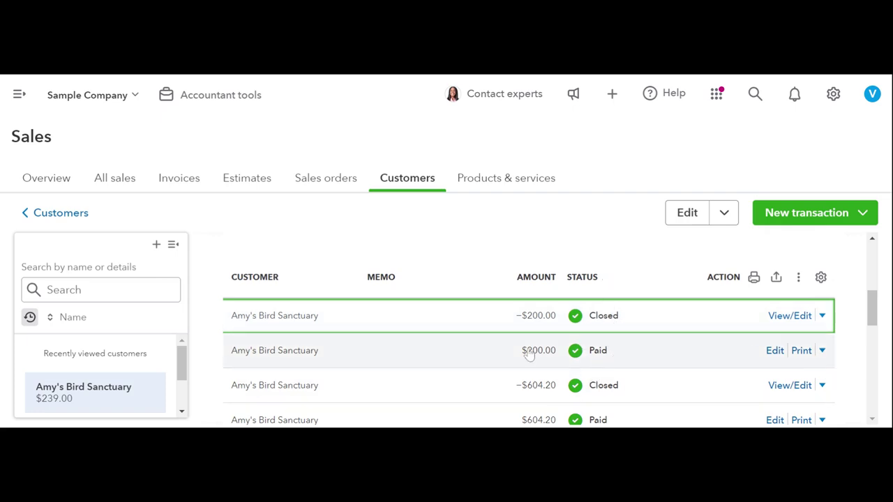
pyautogui.hscroll(-5, 458, 364)
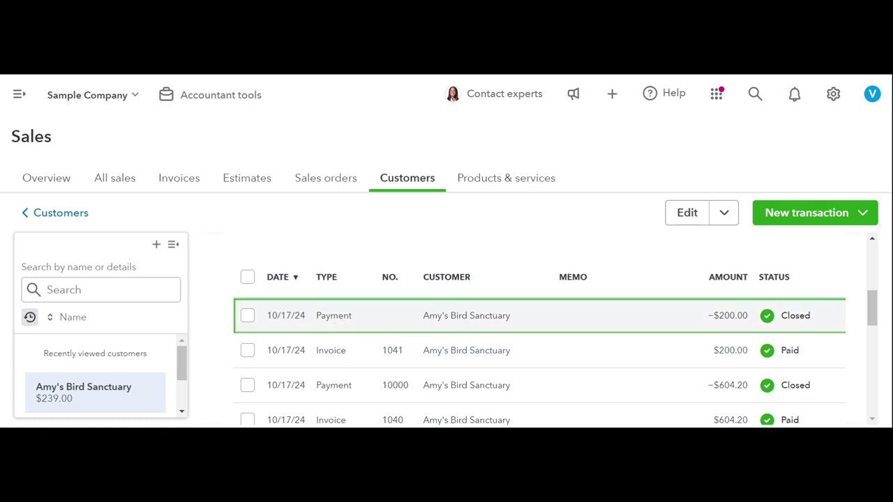
pyautogui.hscroll(5, 533, 349)
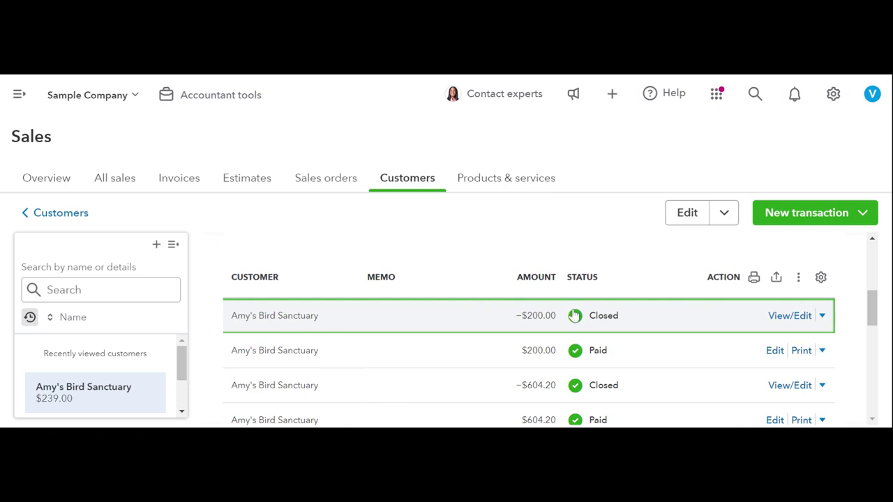
pyautogui.click(800, 325)
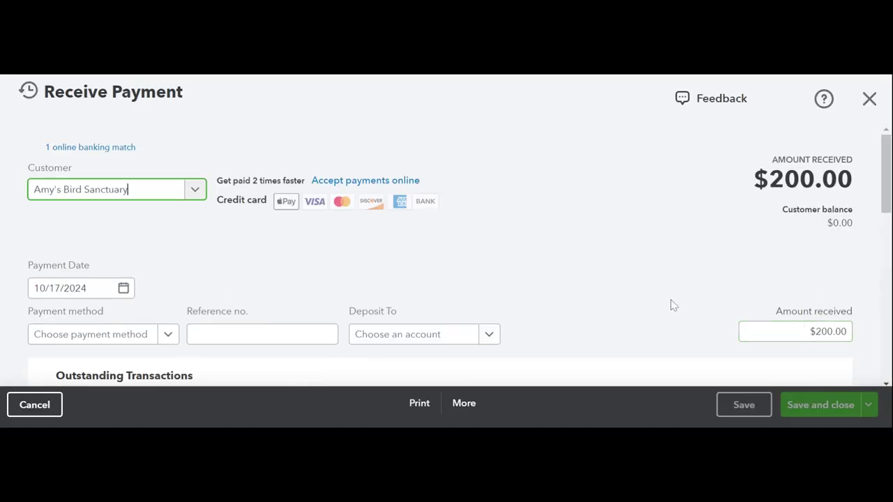
pyautogui.click(59, 147)
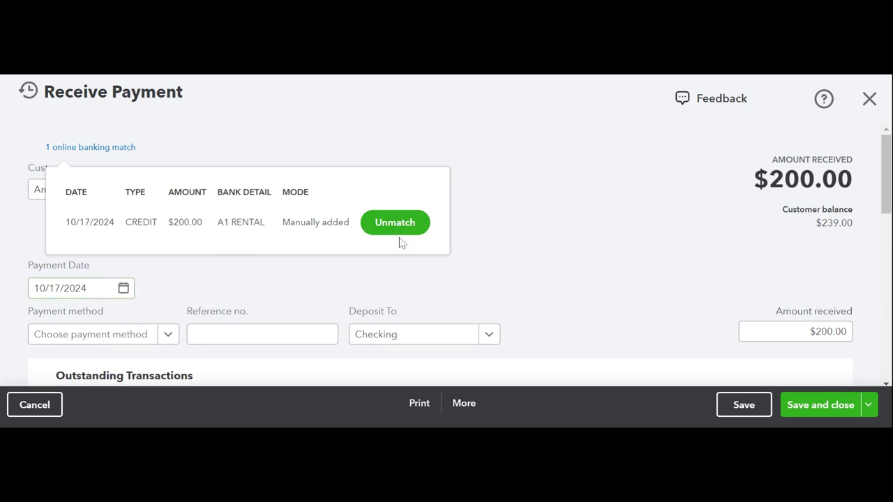
pyautogui.click(537, 240)
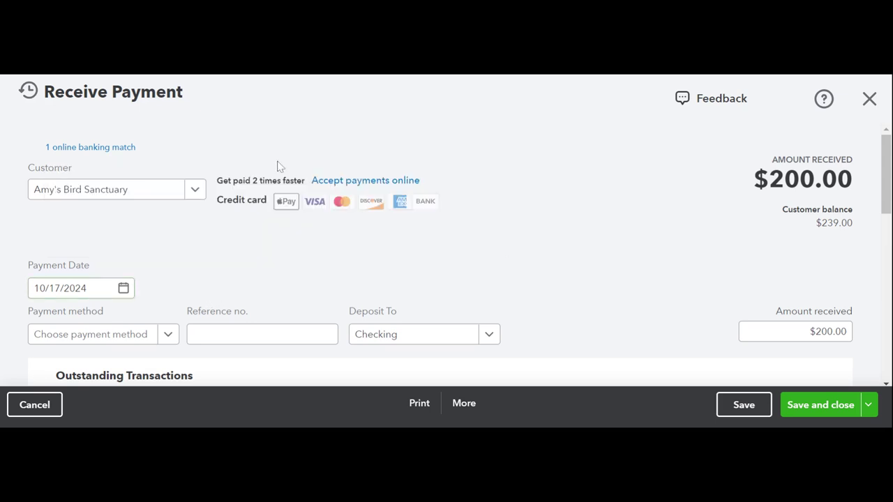
pyautogui.scroll(-3, 277, 166)
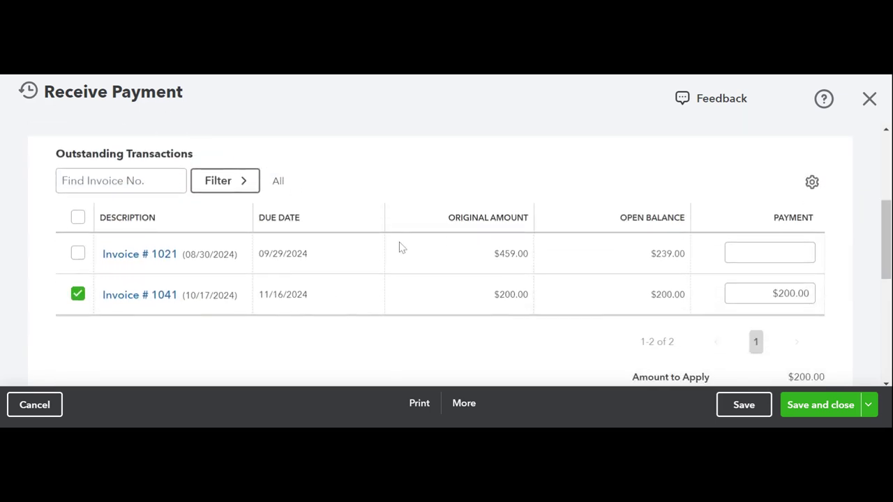
pyautogui.scroll(2, 401, 247)
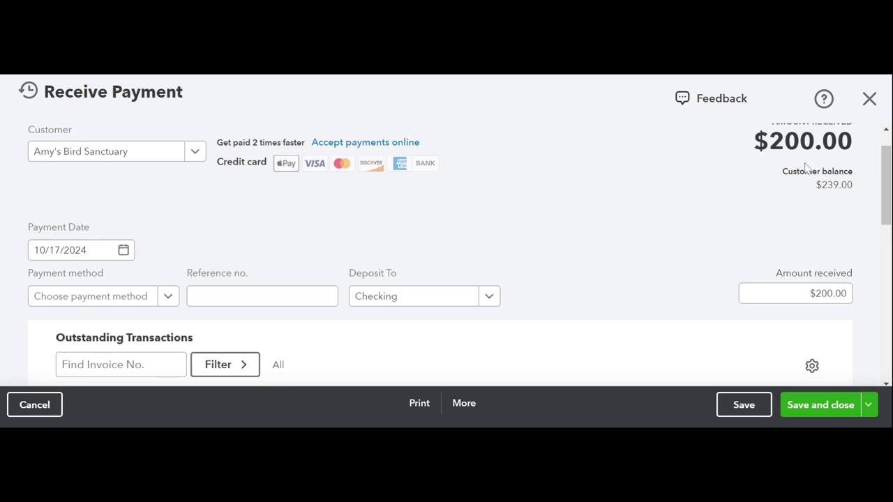
pyautogui.click(868, 100)
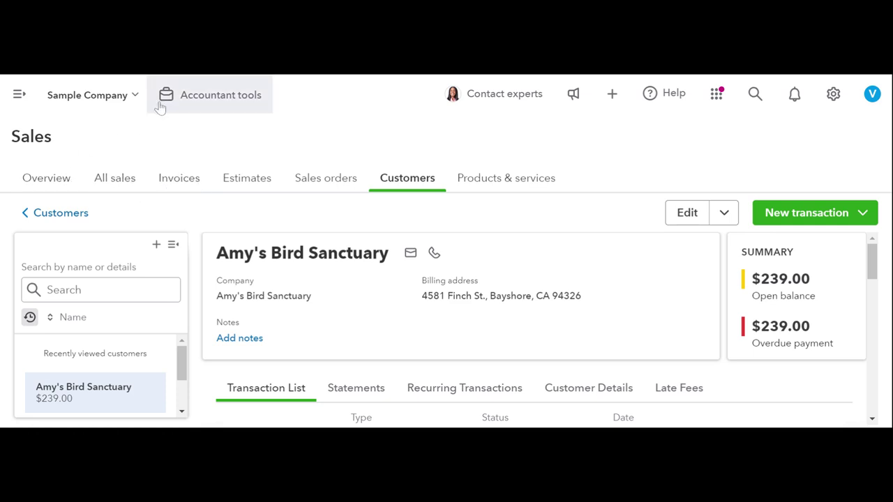
# Return to Bank transactions and scroll to the For review list, now 24 transactions.
pyautogui.click(18, 97)
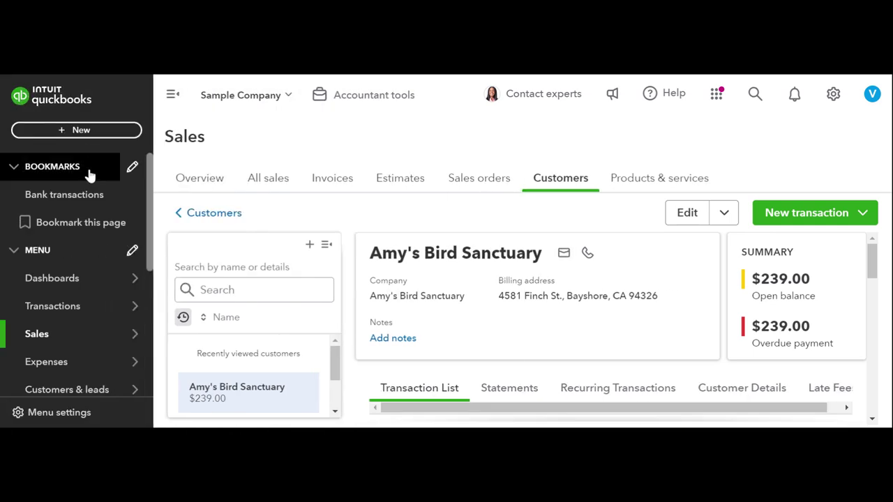
pyautogui.click(87, 192)
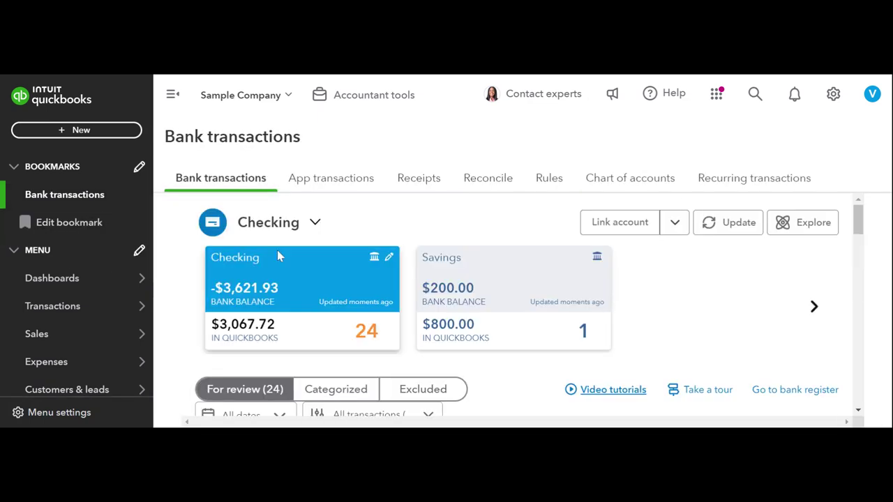
pyautogui.scroll(-2, 423, 275)
pyautogui.scroll(-5, 423, 276)
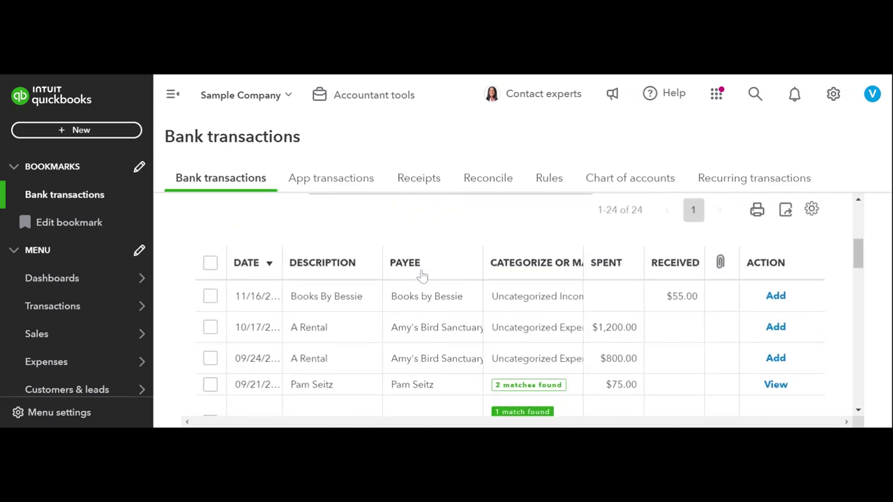